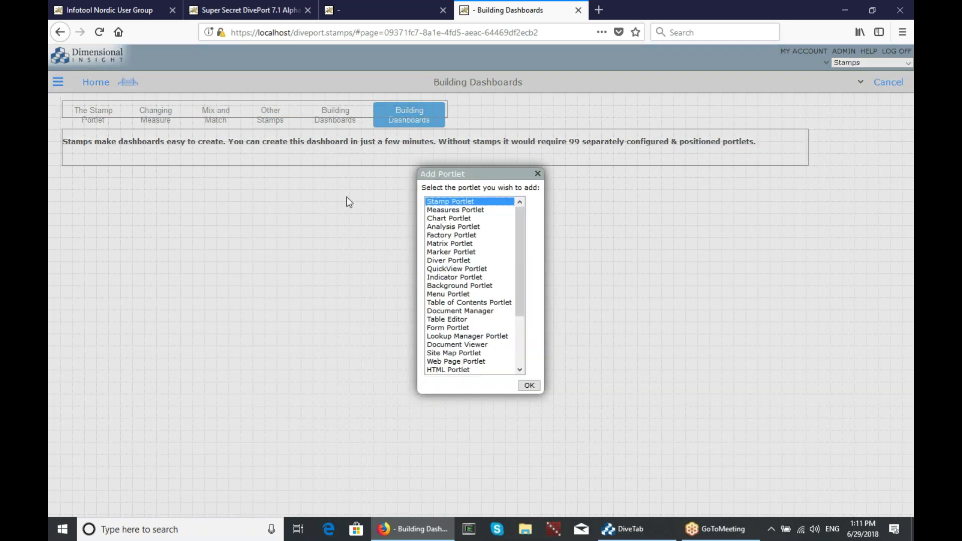
# Step: Add a Current Yesterday stamp for Total Admissions, shrink it, and paste a copy
pyautogui.doubleClick(456, 203)
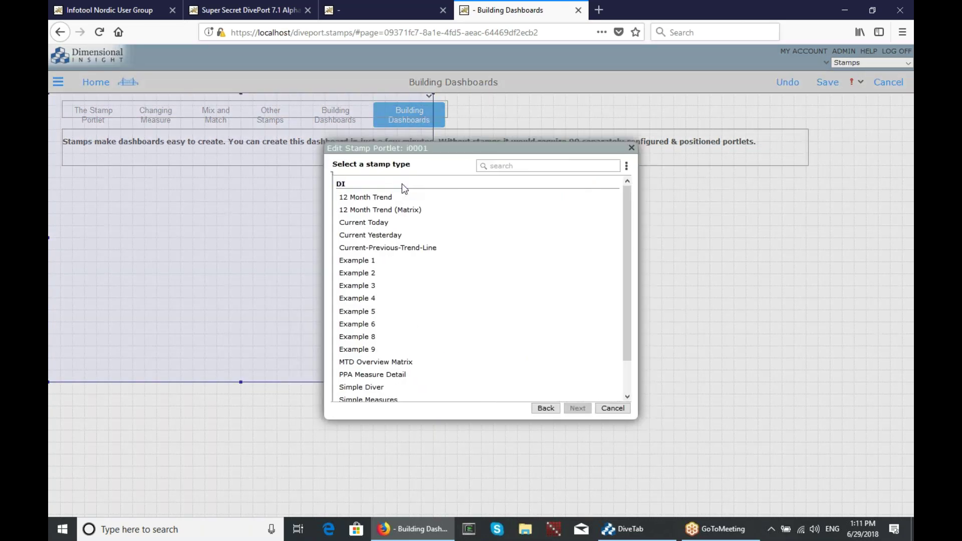
pyautogui.write('yest')
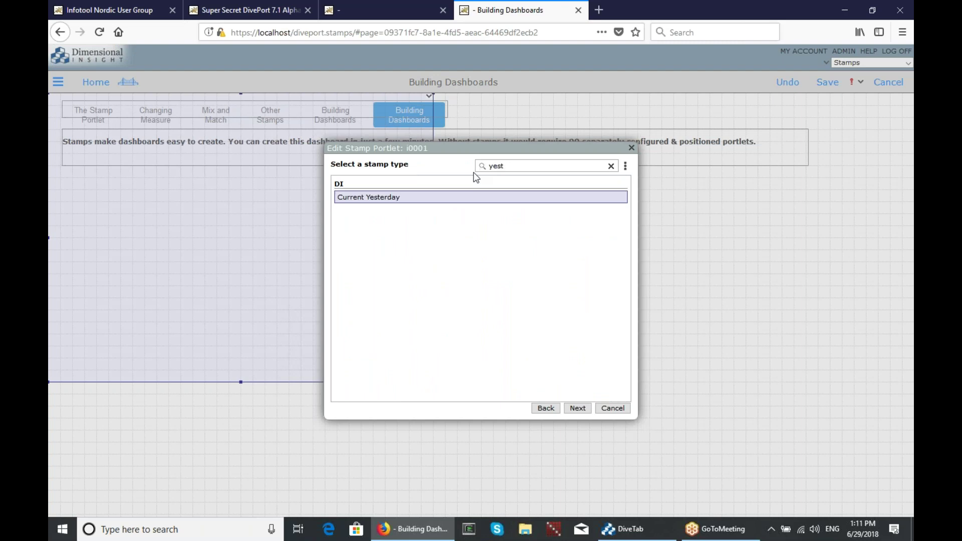
pyautogui.doubleClick(438, 197)
pyautogui.write('total adm')
pyautogui.doubleClick(389, 197)
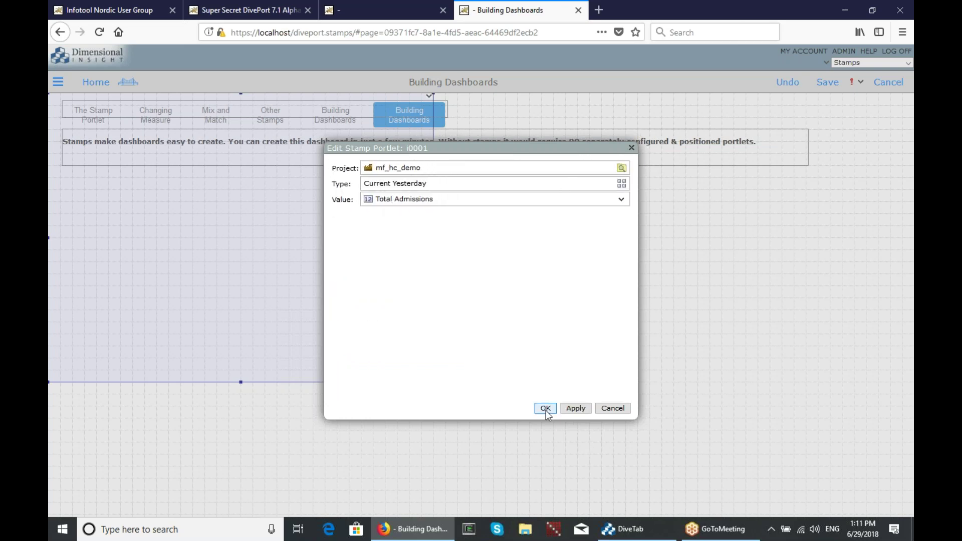
pyautogui.click(545, 408)
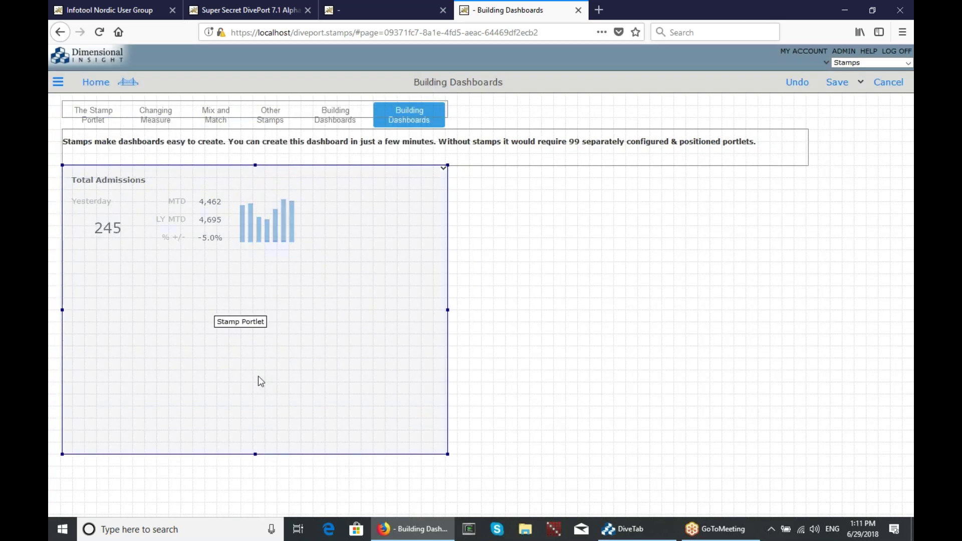
pyautogui.moveTo(444, 451)
pyautogui.mouseDown()
pyautogui.moveTo(311, 247)
pyautogui.moveTo(300, 252)
pyautogui.mouseUp()
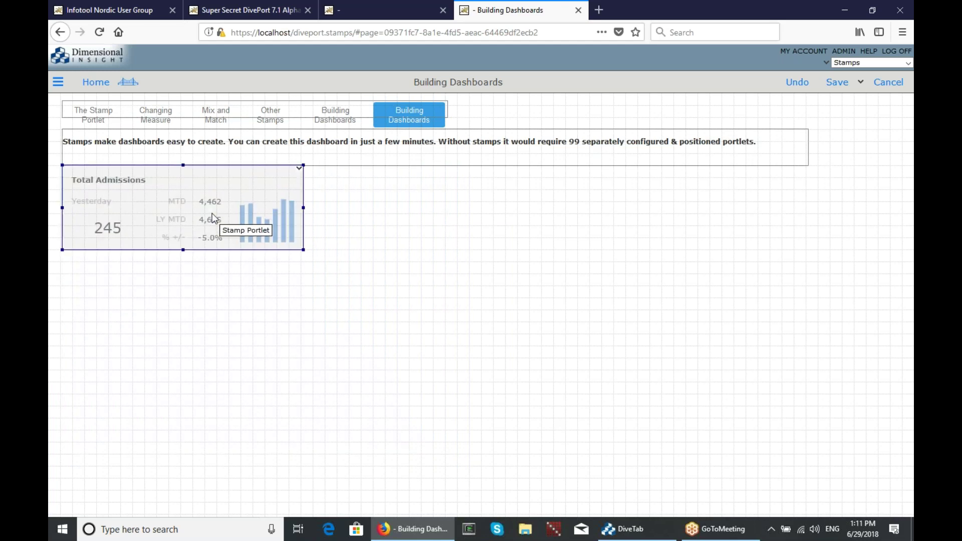
pyautogui.hotkey('ctrl', 'v')
# Step: Place the copy beside the original and change its measure to Total Newborns
pyautogui.moveTo(253, 218); pyautogui.dragTo(476, 189)
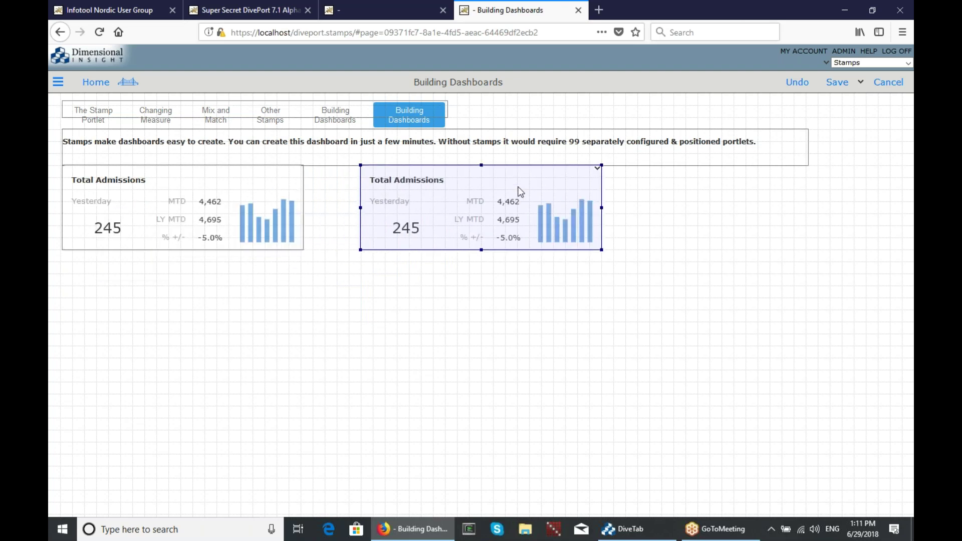
pyautogui.doubleClick(457, 197)
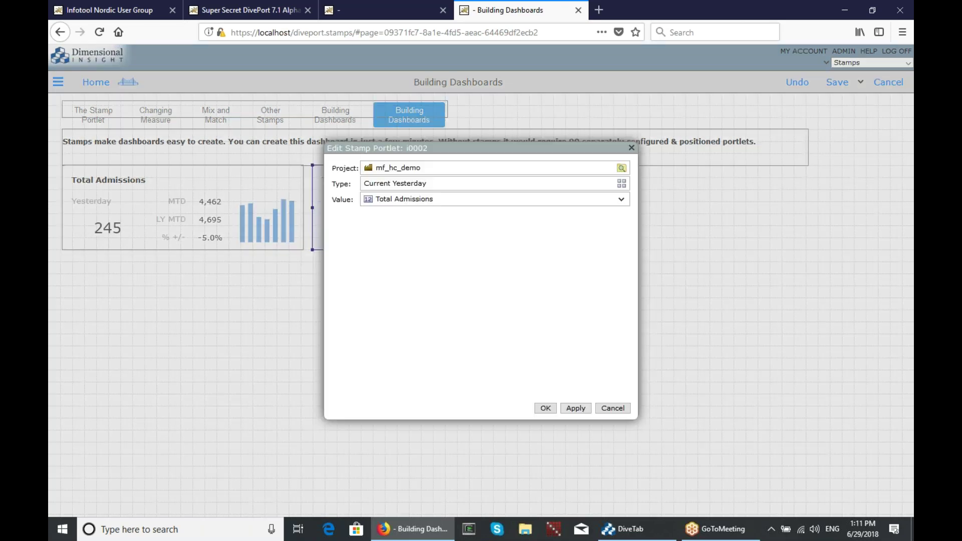
pyautogui.click(454, 201)
pyautogui.write('tot')
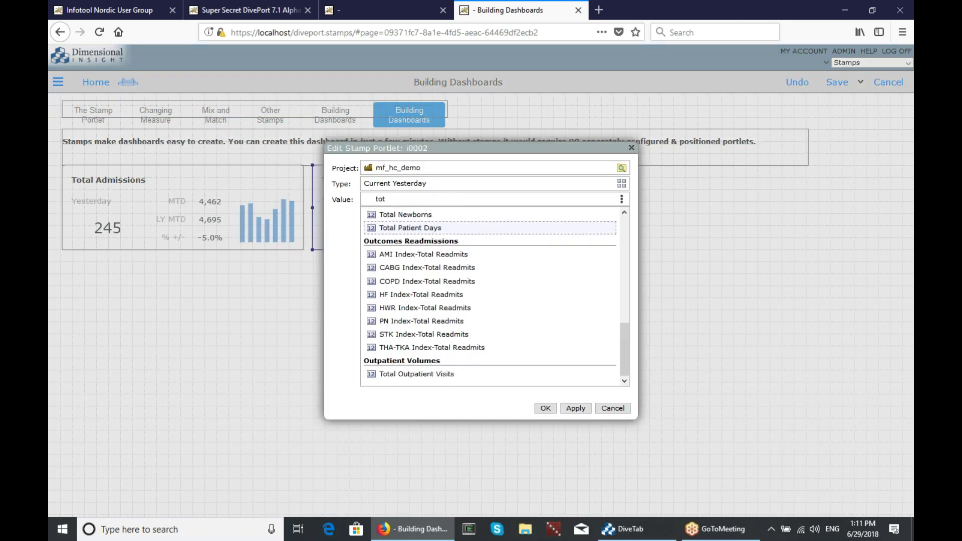
pyautogui.write('al ne')
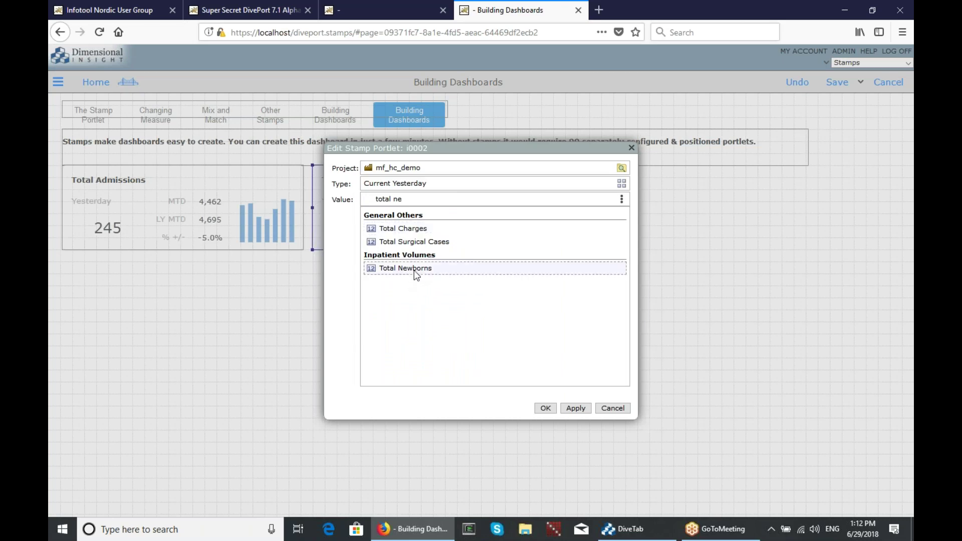
pyautogui.click(419, 270)
pyautogui.click(545, 408)
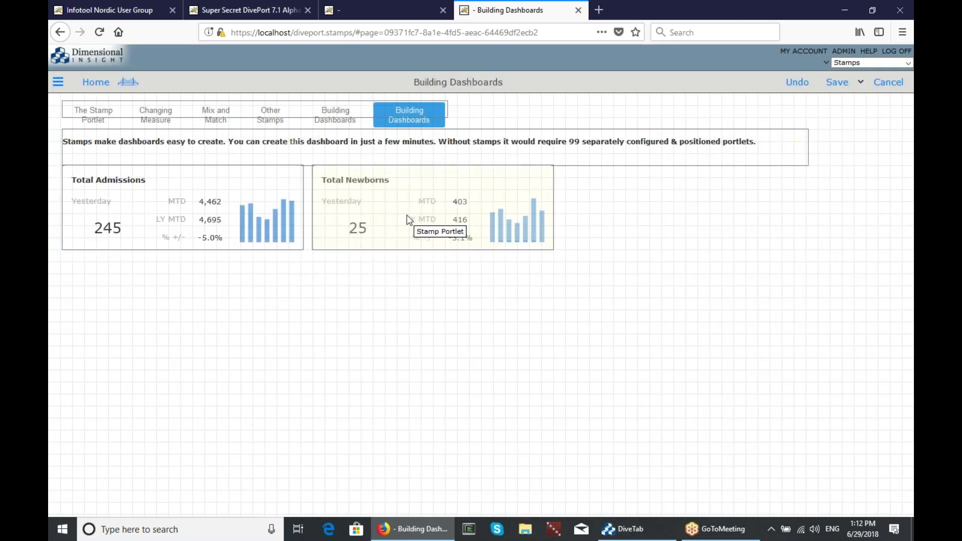
# Step: Add an Acute Admit % ED stamp in the third column and place a copy in row two
pyautogui.moveTo(397, 215)
pyautogui.mouseDown()
pyautogui.moveTo(209, 218)
pyautogui.moveTo(675, 204)
pyautogui.mouseUp()
pyautogui.click(461, 198)
pyautogui.write('acute a')
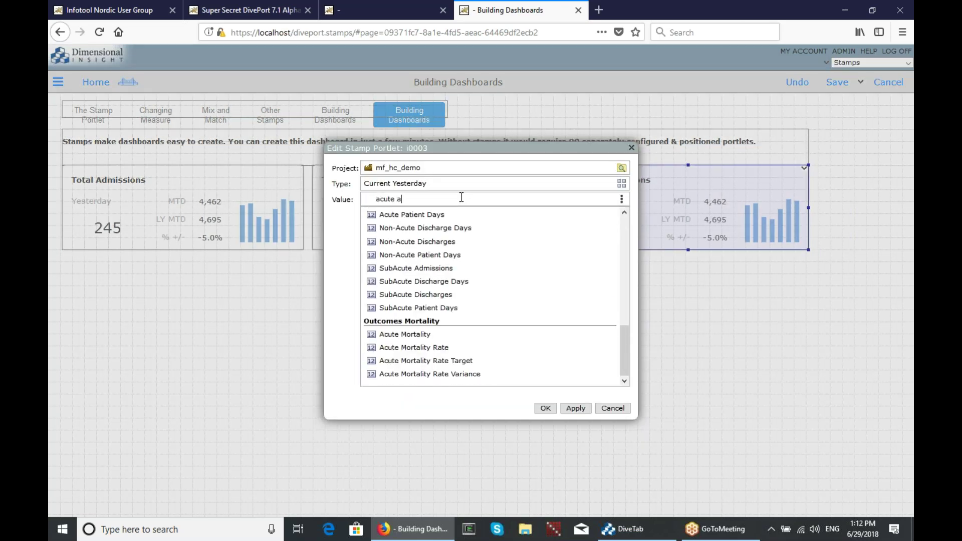
pyautogui.write('d')
pyautogui.click(443, 229)
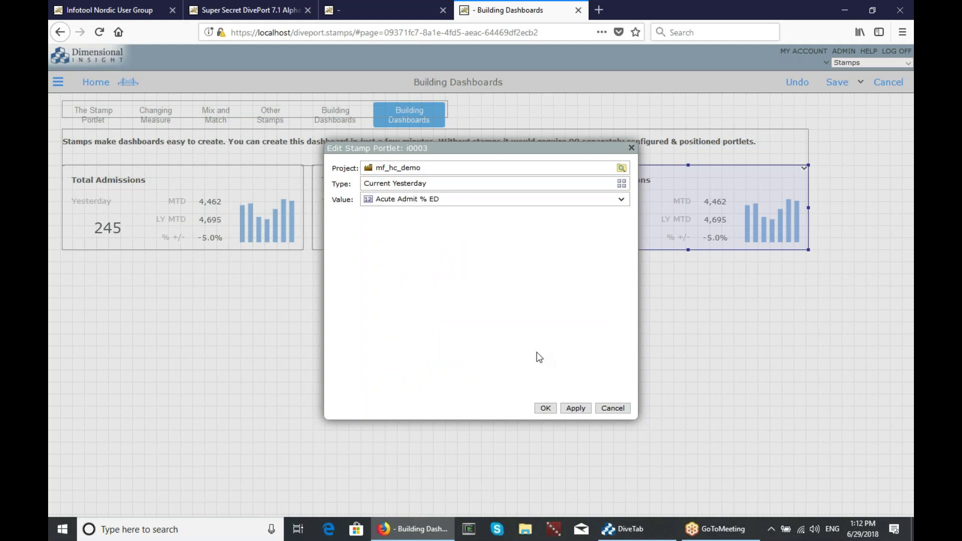
pyautogui.click(546, 409)
pyautogui.moveTo(263, 239)
pyautogui.mouseDown()
pyautogui.moveTo(292, 269)
pyautogui.moveTo(261, 323)
pyautogui.mouseUp()
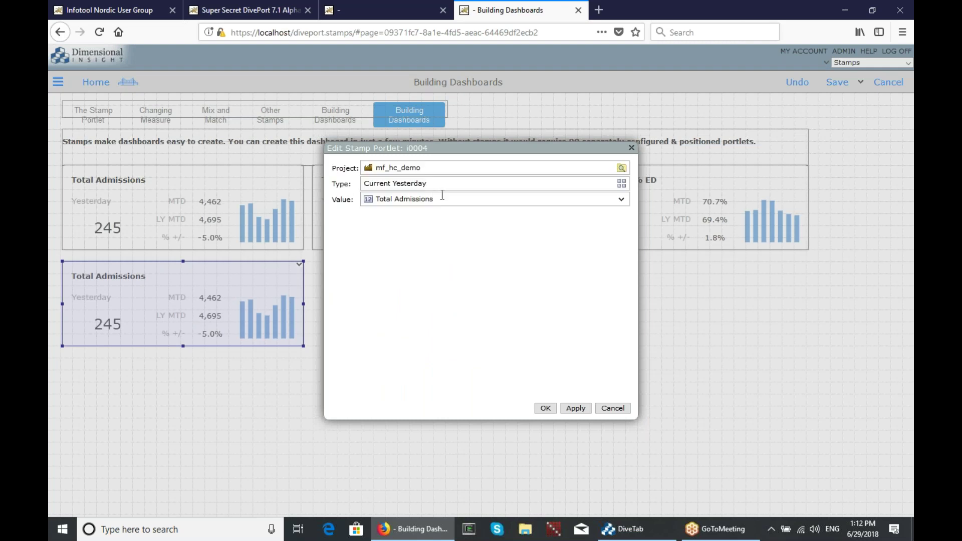
# Step: Set the first second-row stamp's measure to Total Discharges
pyautogui.click(444, 197)
pyautogui.write('total dis')
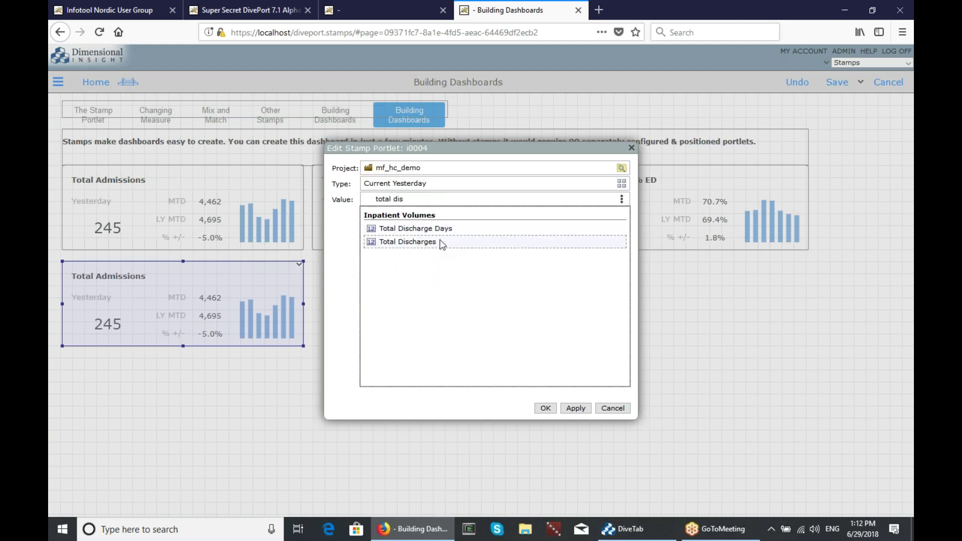
pyautogui.click(441, 242)
pyautogui.click(545, 408)
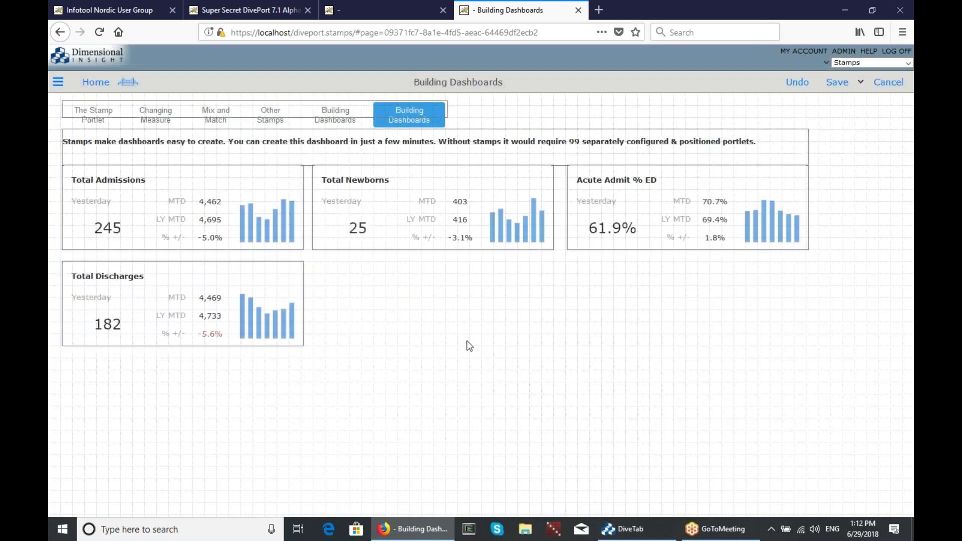
# Step: Place another copy beside Total Discharges and set its measure to Total Surgical Cases
pyautogui.moveTo(202, 320)
pyautogui.mouseDown()
pyautogui.moveTo(232, 254)
pyautogui.moveTo(408, 327)
pyautogui.mouseUp()
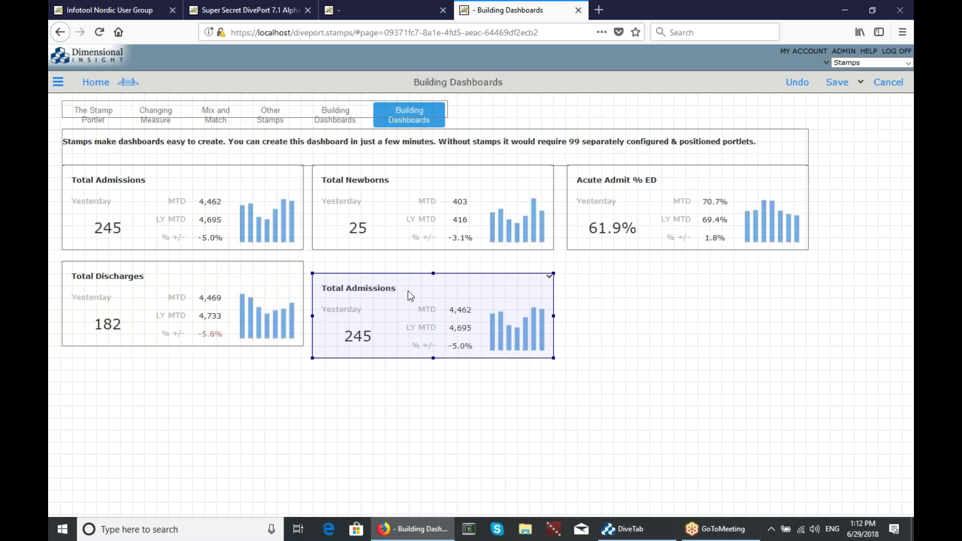
pyautogui.doubleClick(404, 301)
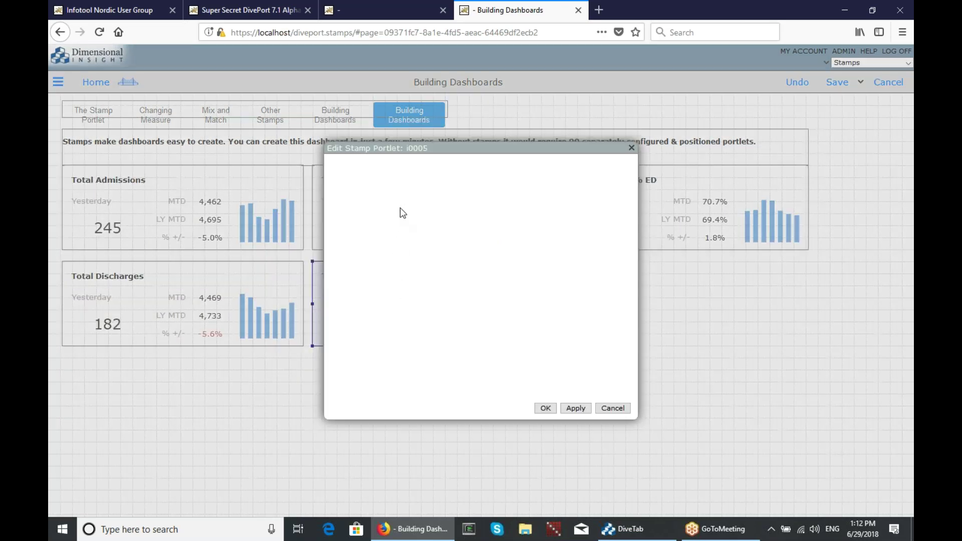
pyautogui.click(401, 199)
pyautogui.write('su')
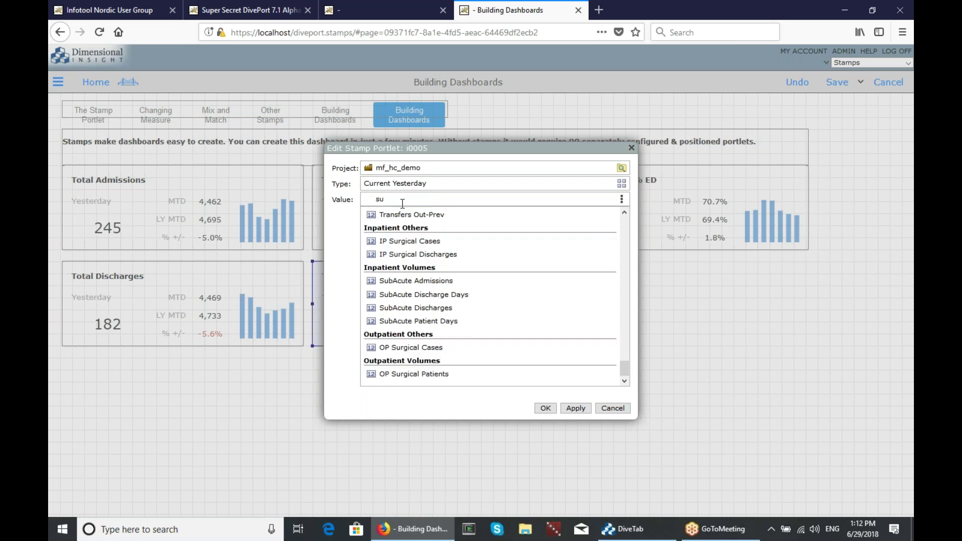
pyautogui.write('rgi')
pyautogui.click(410, 230)
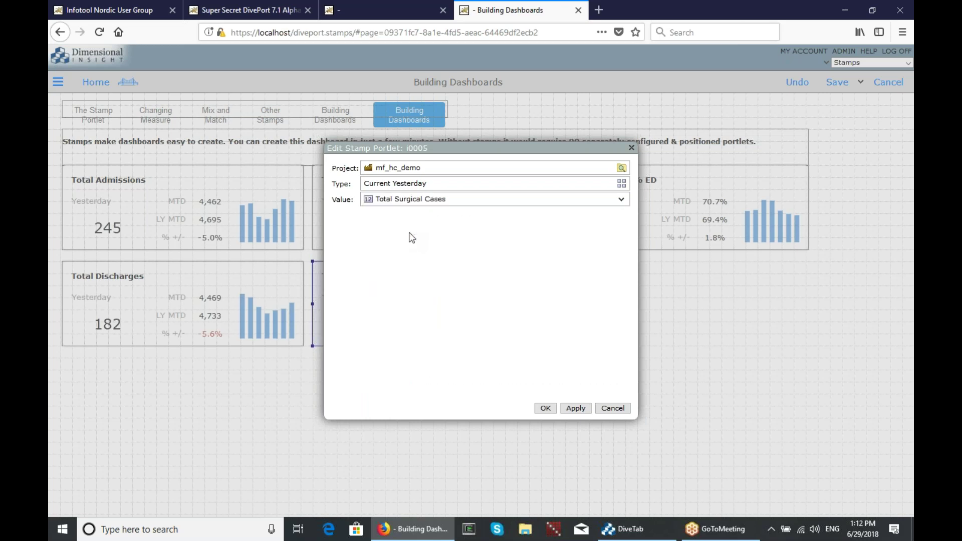
pyautogui.click(546, 409)
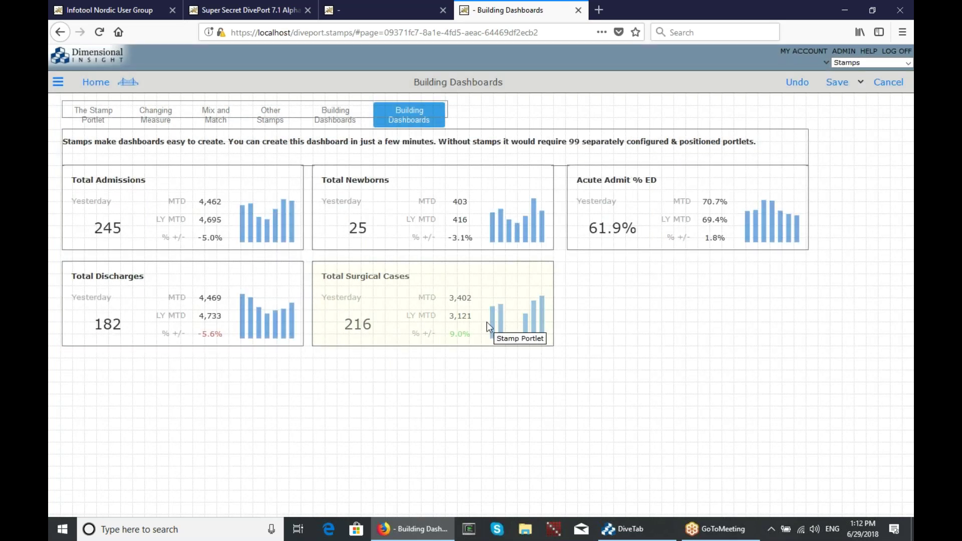
# Step: Add a Total Discharge Days stamp in the second row's last slot
pyautogui.moveTo(362, 258); pyautogui.dragTo(686, 296)
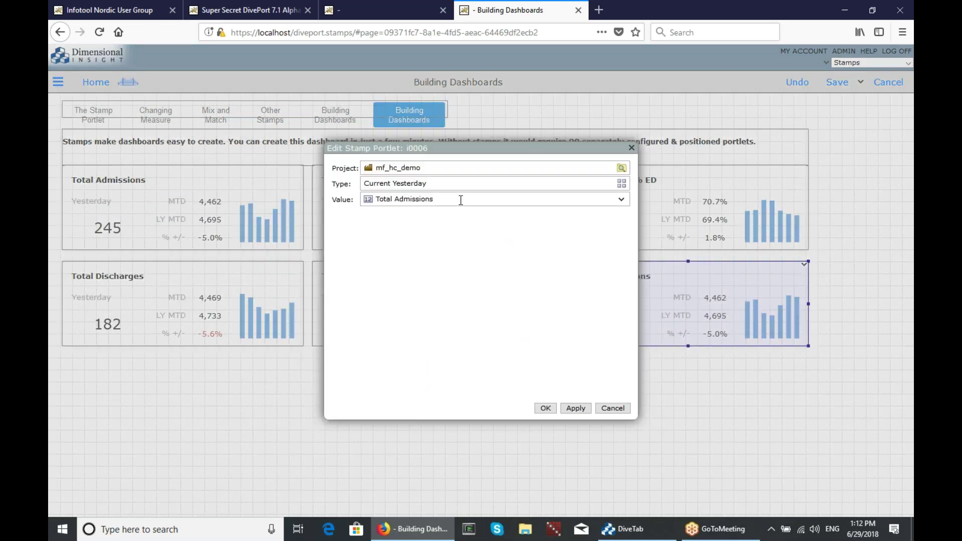
pyautogui.click(461, 199)
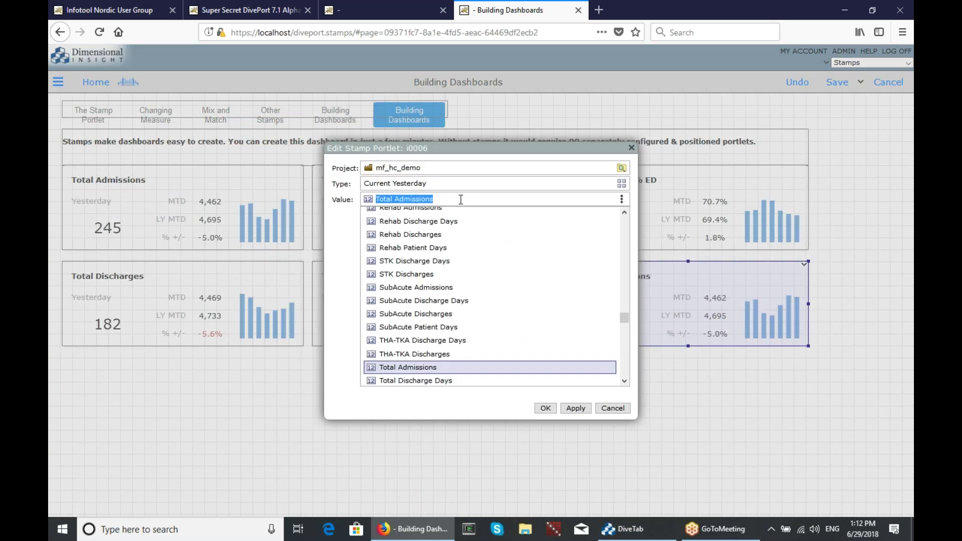
pyautogui.write('disc')
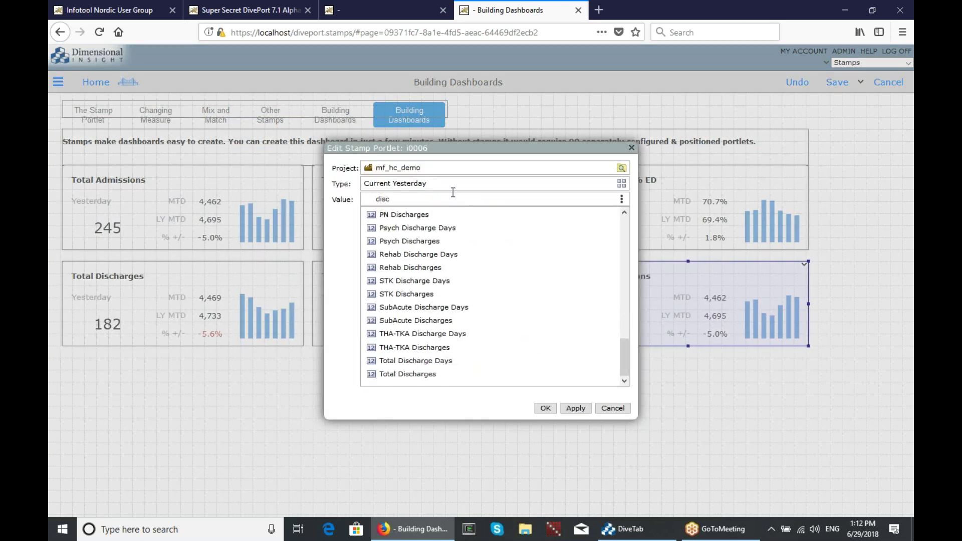
pyautogui.write('harge days')
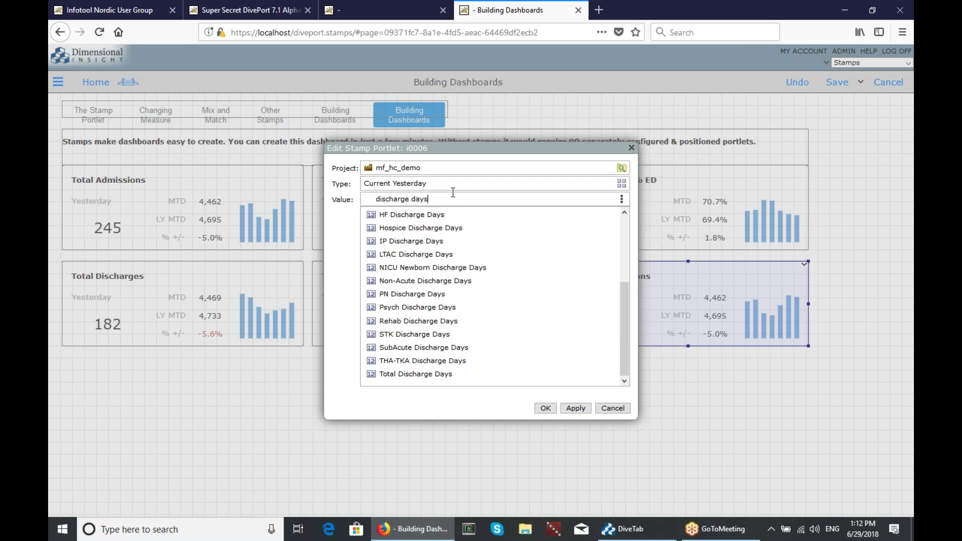
pyautogui.press('Home')
pyautogui.write('total')
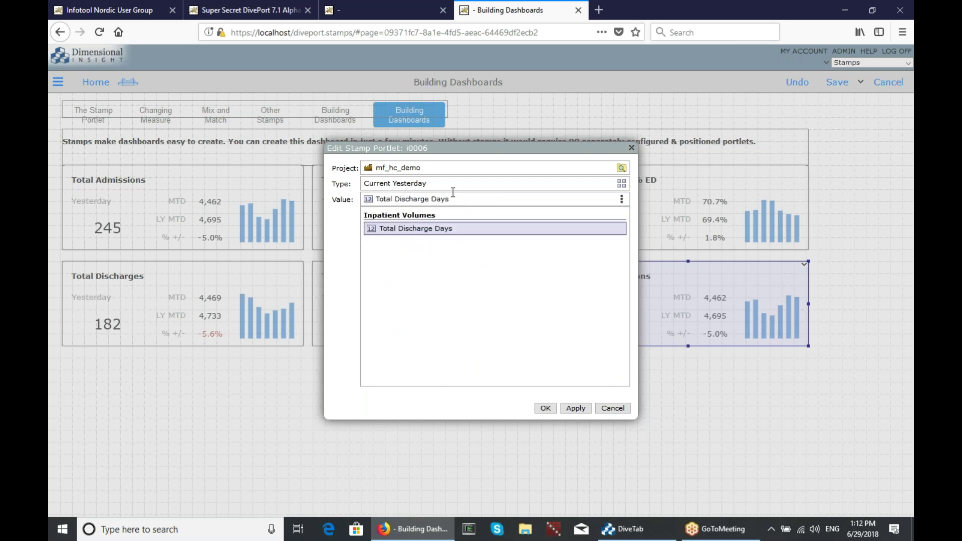
pyautogui.click(469, 228)
pyautogui.click(548, 408)
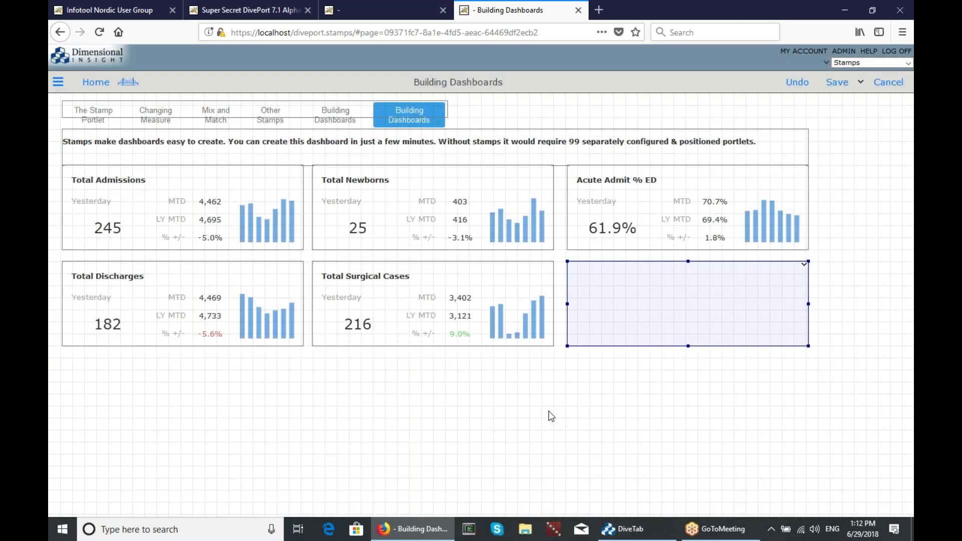
# Step: Add an ED Visits stamp in the third row's first slot
pyautogui.moveTo(198, 193)
pyautogui.mouseDown()
pyautogui.moveTo(228, 223)
pyautogui.moveTo(124, 391)
pyautogui.mouseUp()
pyautogui.doubleClick(124, 391)
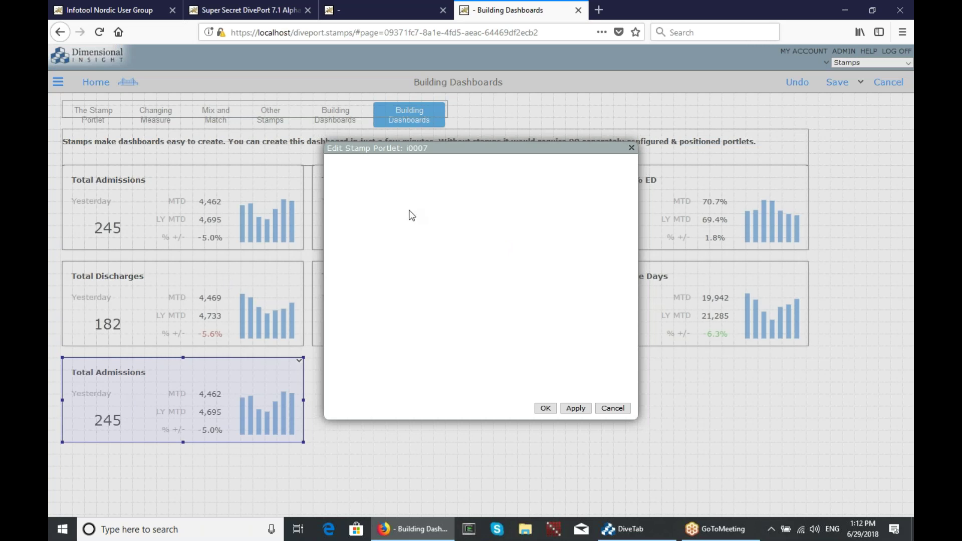
pyautogui.click(448, 199)
pyautogui.write('ed')
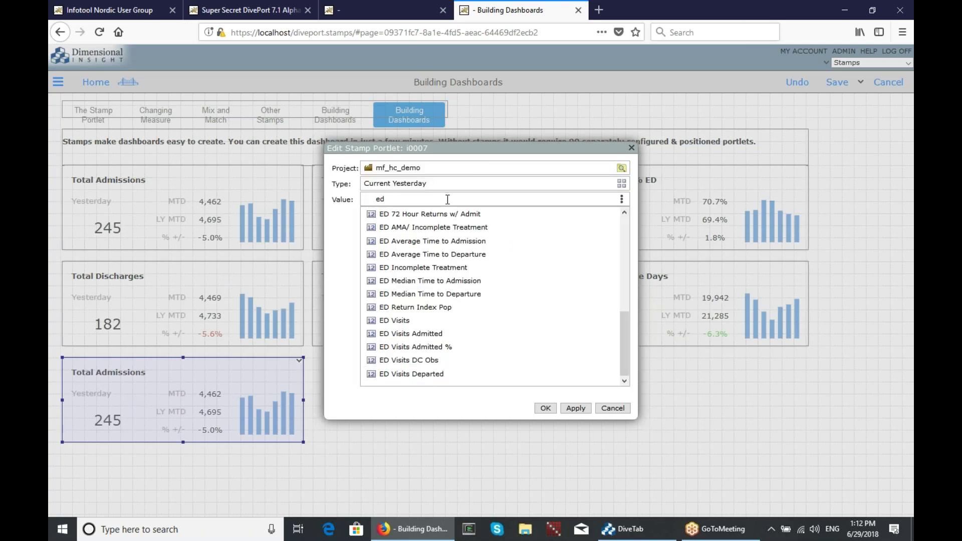
pyautogui.write(' vi')
pyautogui.click(401, 230)
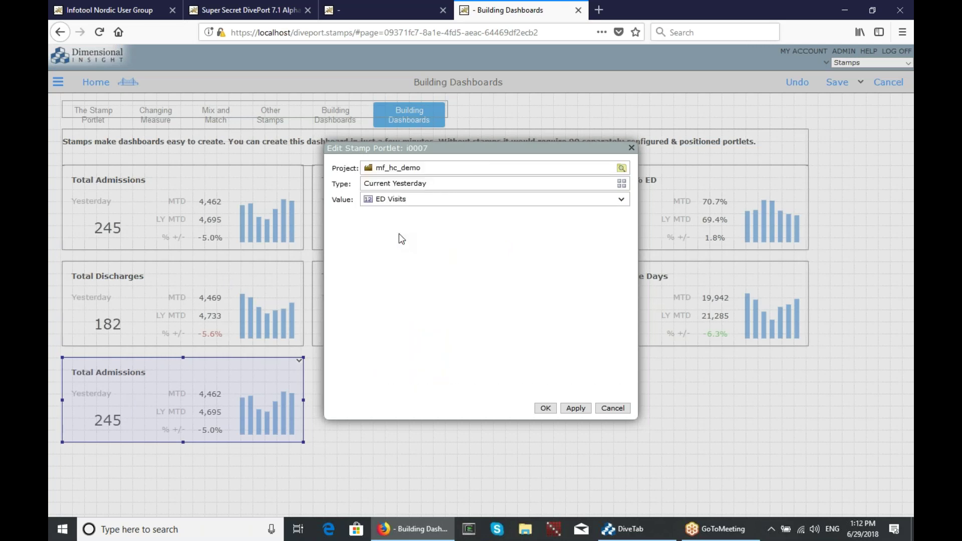
pyautogui.click(543, 409)
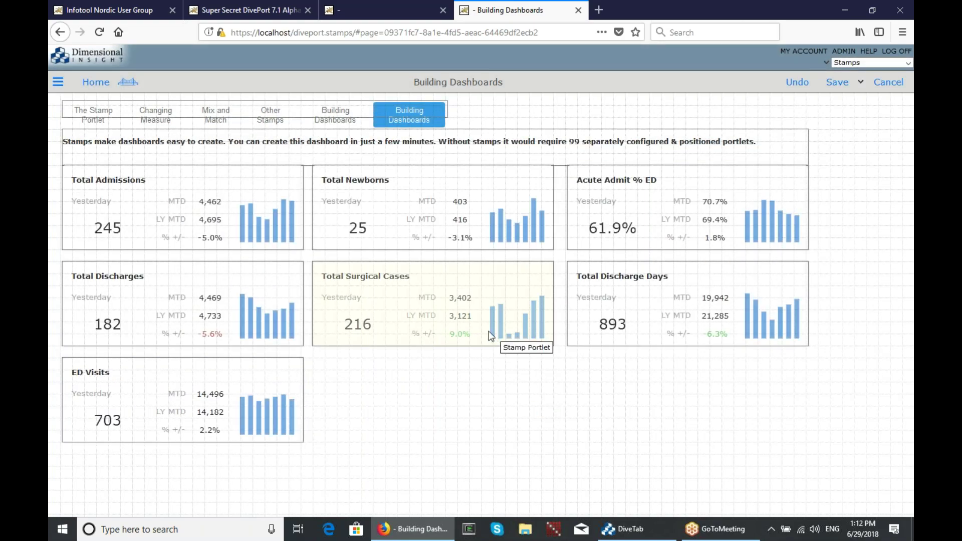
# Step: Add an Observation Visits stamp in the third row's middle slot
pyautogui.moveTo(138, 247); pyautogui.dragTo(367, 400)
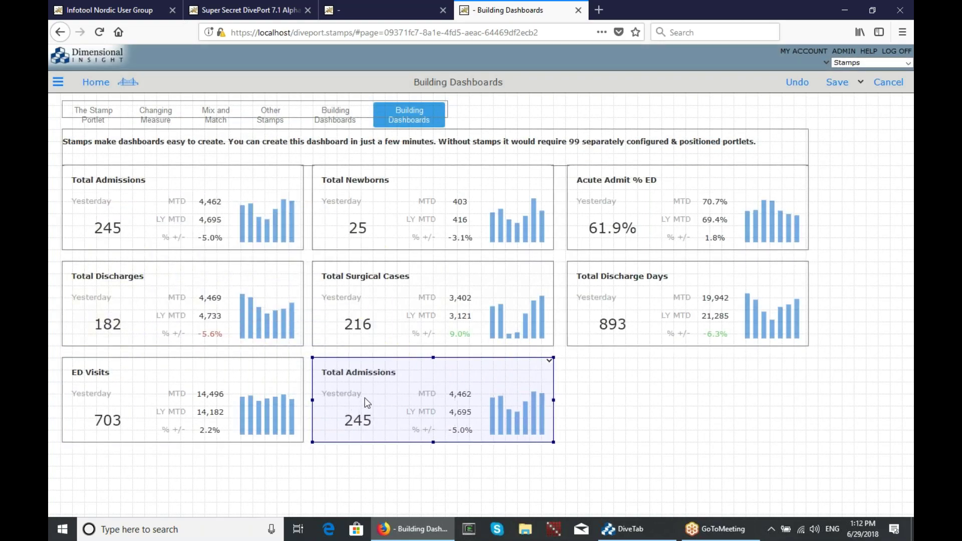
pyautogui.doubleClick(368, 399)
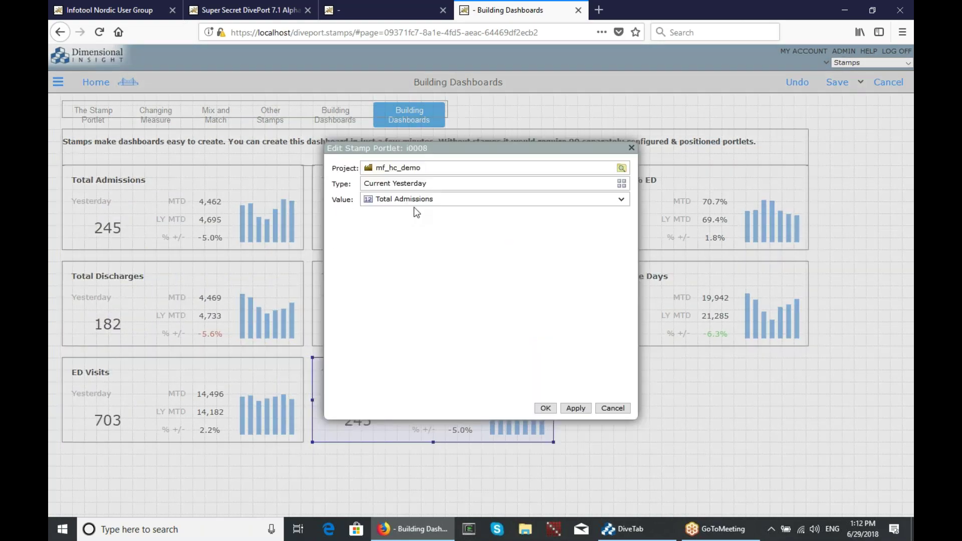
pyautogui.click(414, 199)
pyautogui.write('observa')
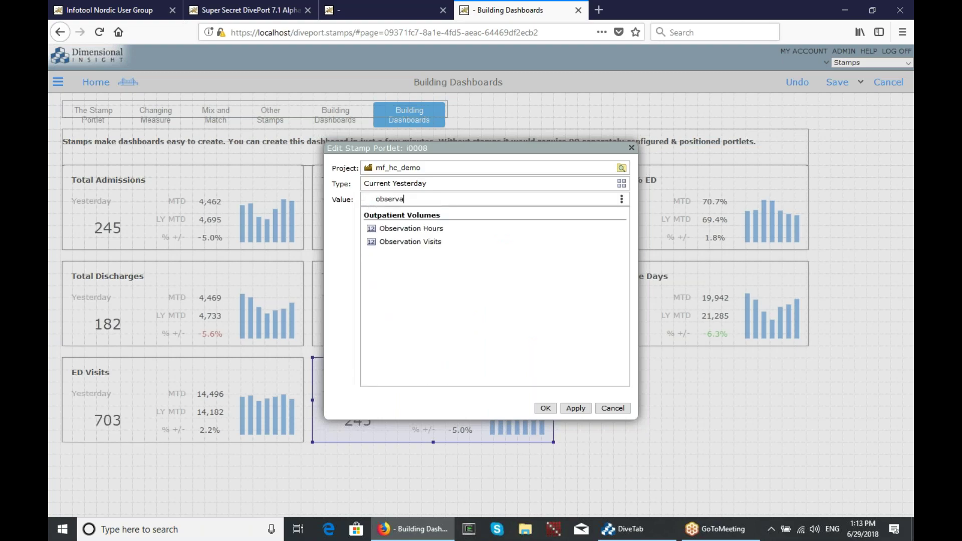
pyautogui.click(429, 242)
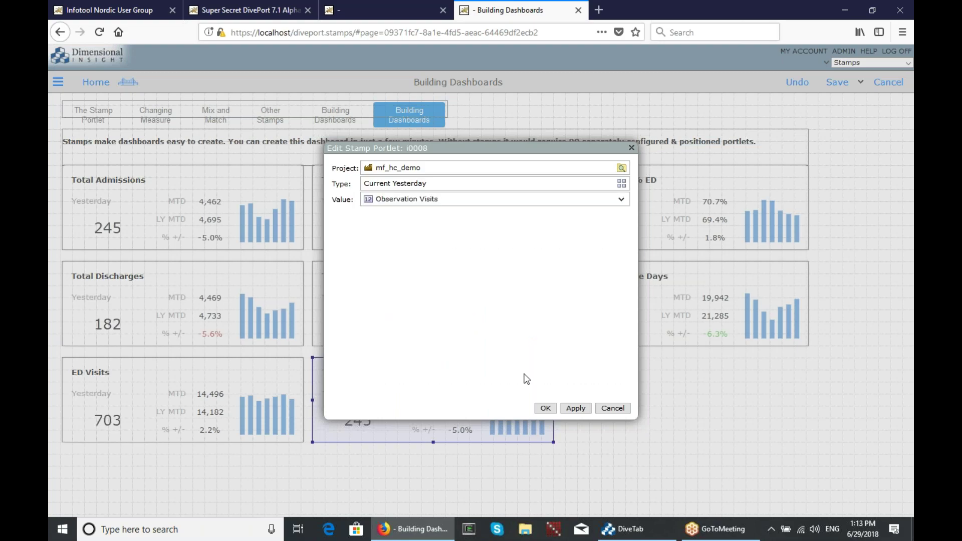
pyautogui.click(546, 407)
# Step: Add a Total Charges stamp in the last slot and save the dashboard
pyautogui.moveTo(207, 201)
pyautogui.mouseDown()
pyautogui.moveTo(236, 231)
pyautogui.moveTo(699, 388)
pyautogui.mouseUp()
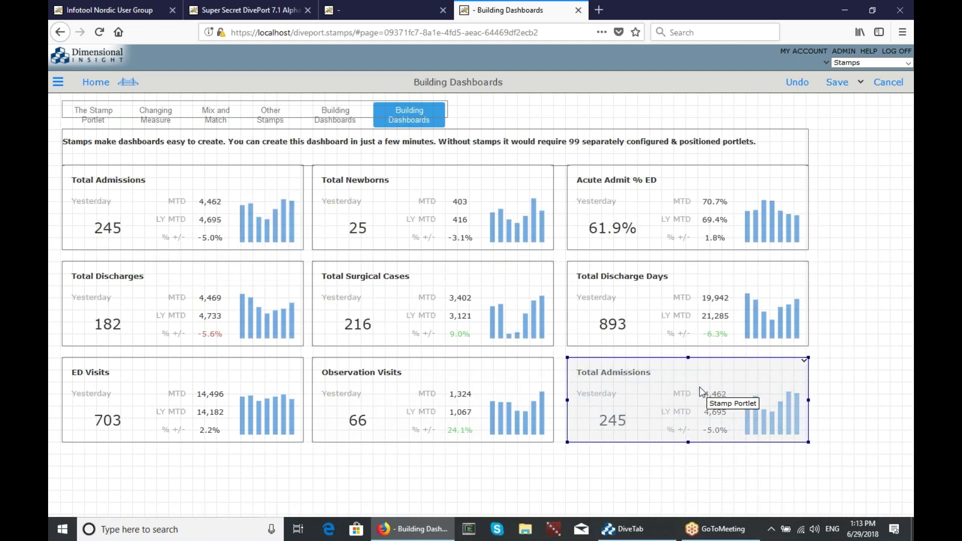
pyautogui.moveTo(700, 388); pyautogui.dragTo(700, 387)
pyautogui.click(451, 199)
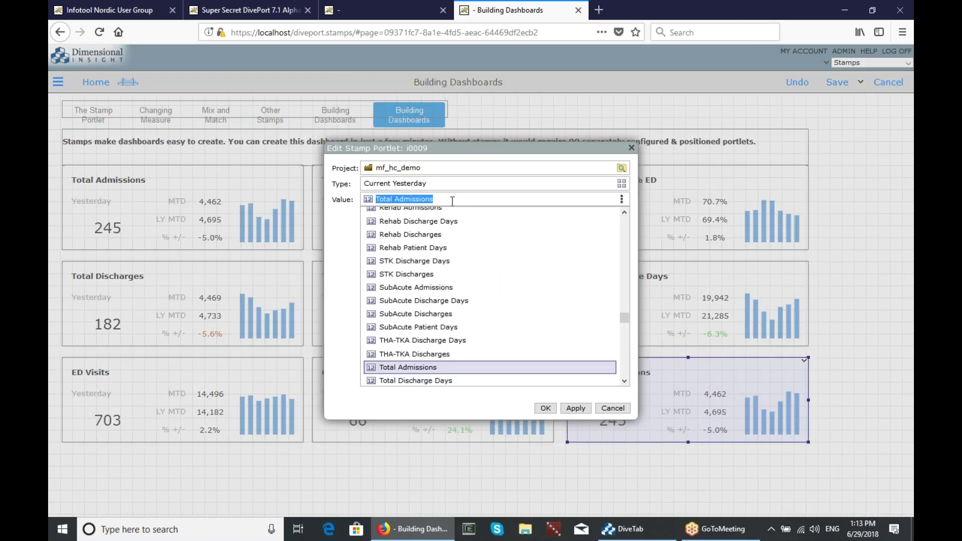
pyautogui.write('total char')
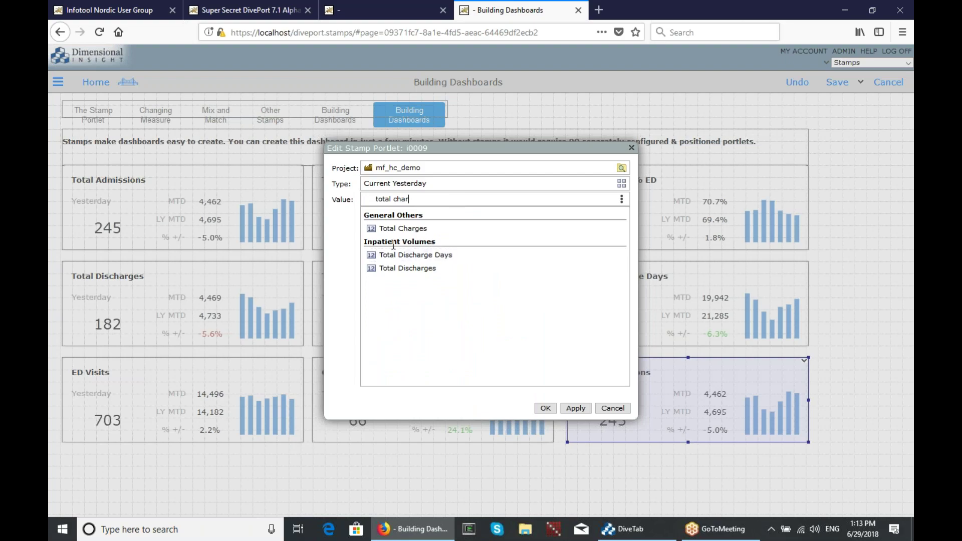
pyautogui.click(399, 228)
pyautogui.click(544, 411)
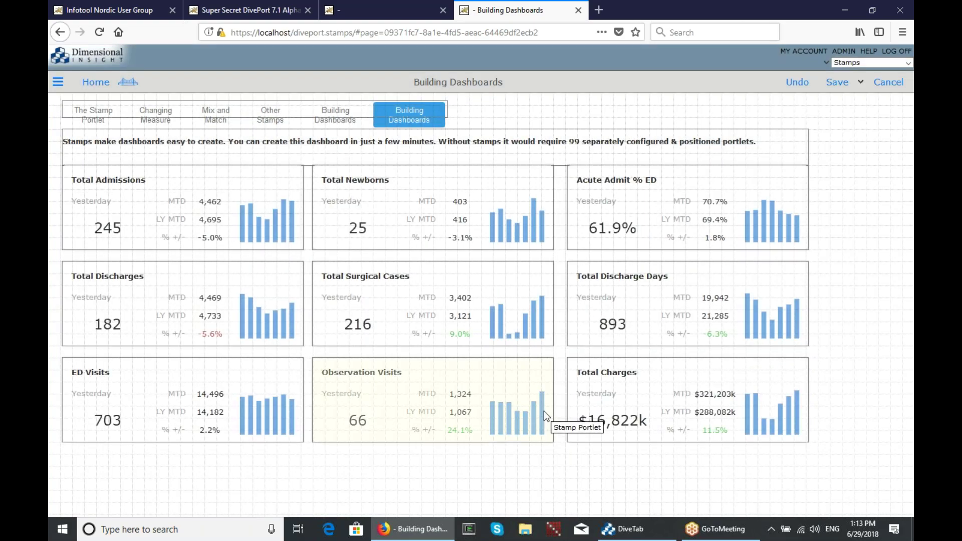
pyautogui.click(837, 82)
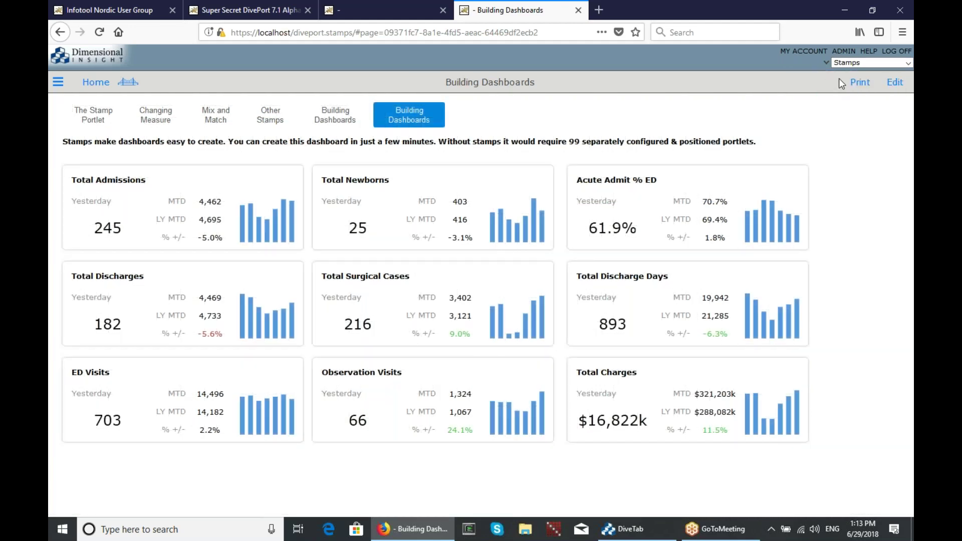